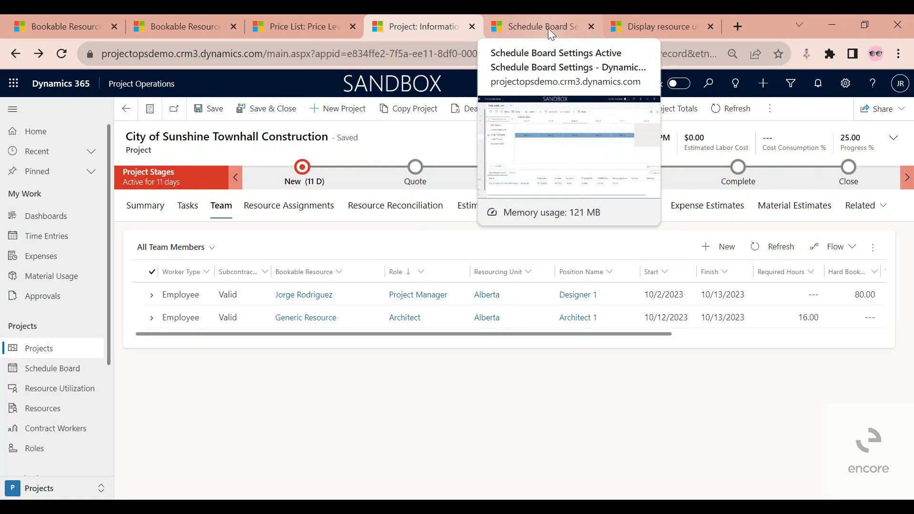
# Switch to the Schedule Board showing the week of 10/9/2023–10/15/2023.
pyautogui.click(547, 28)
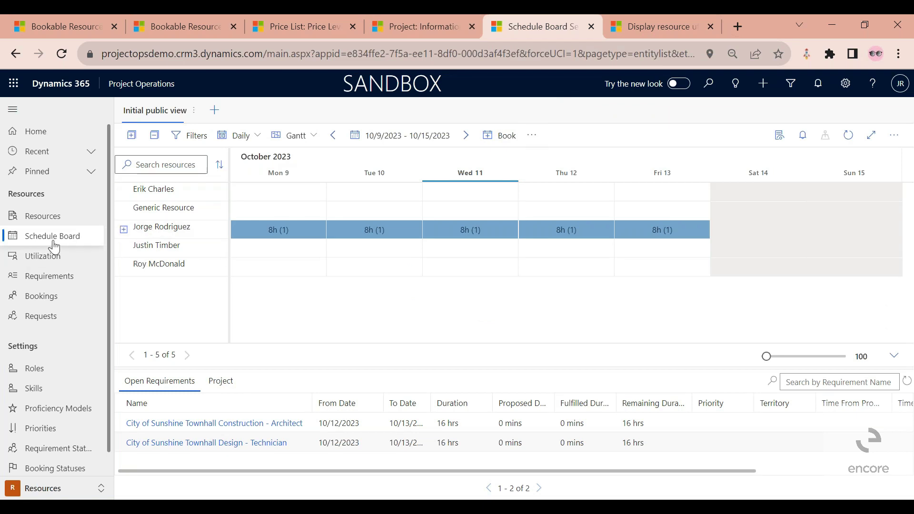
pyautogui.click(97, 488)
pyautogui.click(84, 241)
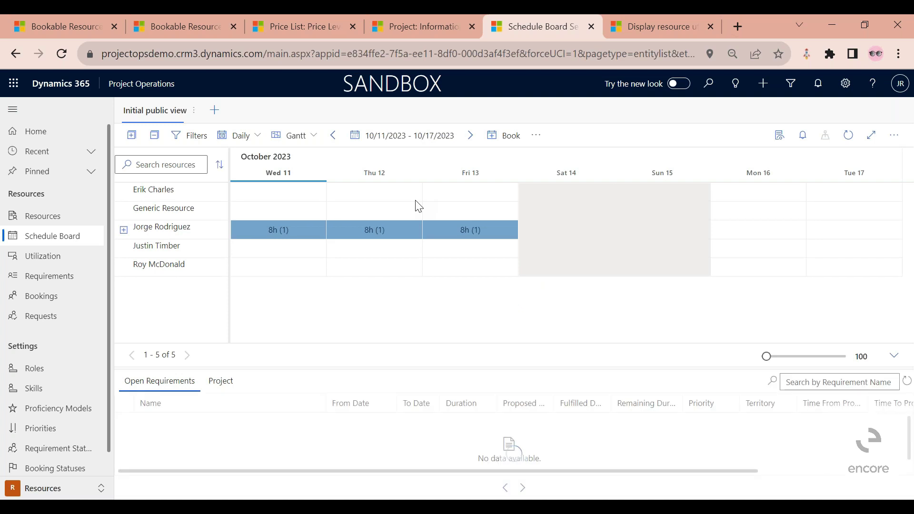
pyautogui.click(308, 135)
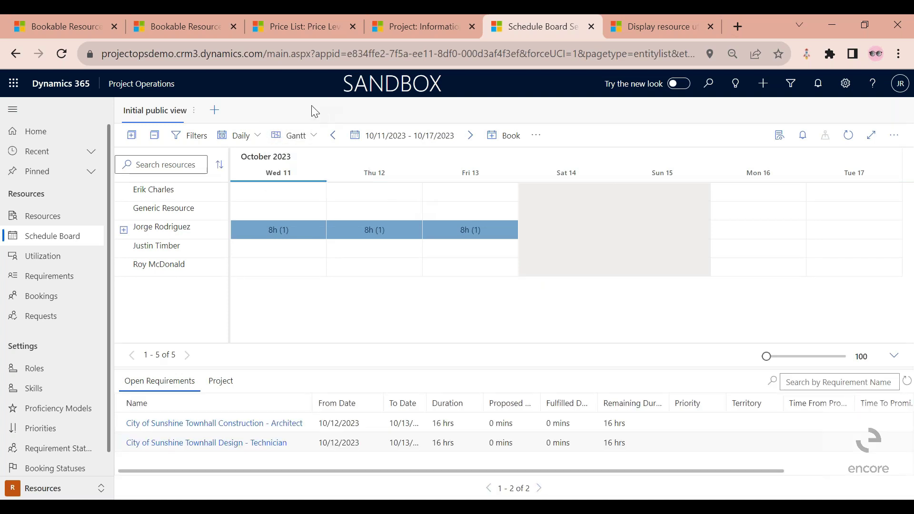
pyautogui.click(250, 137)
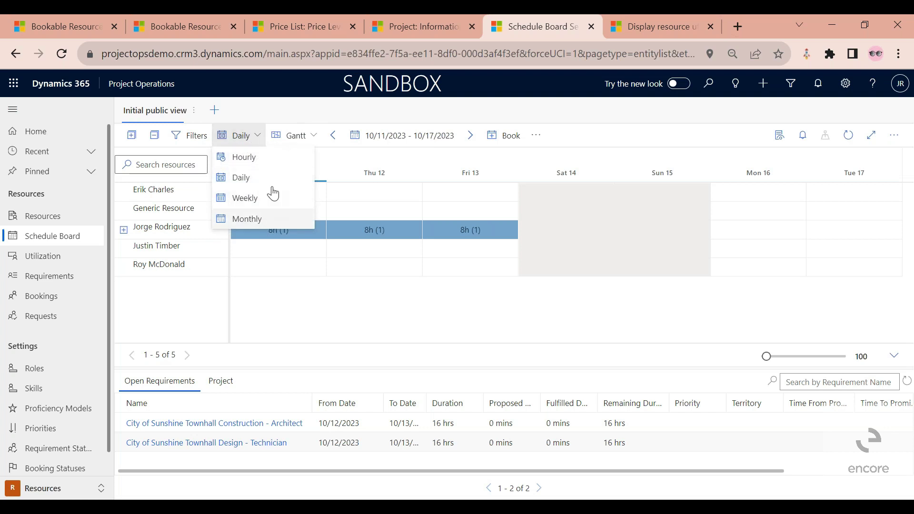
pyautogui.click(314, 114)
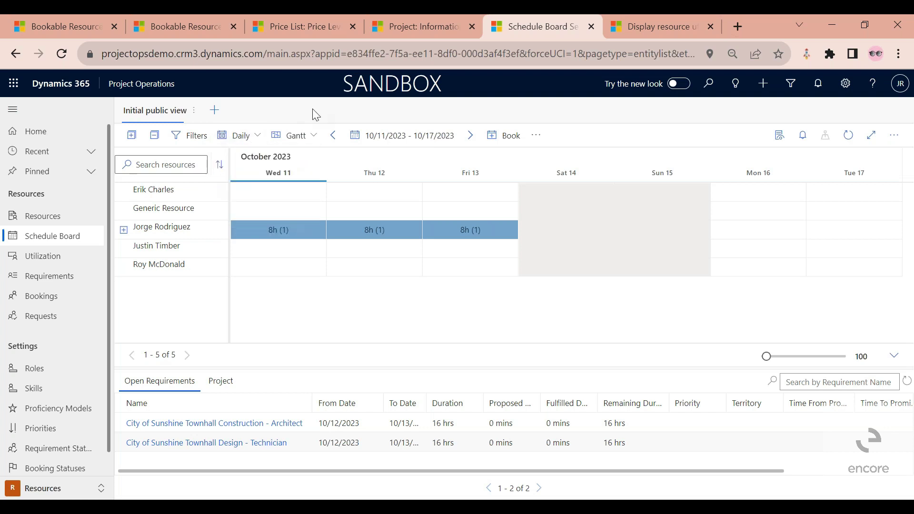
pyautogui.click(392, 141)
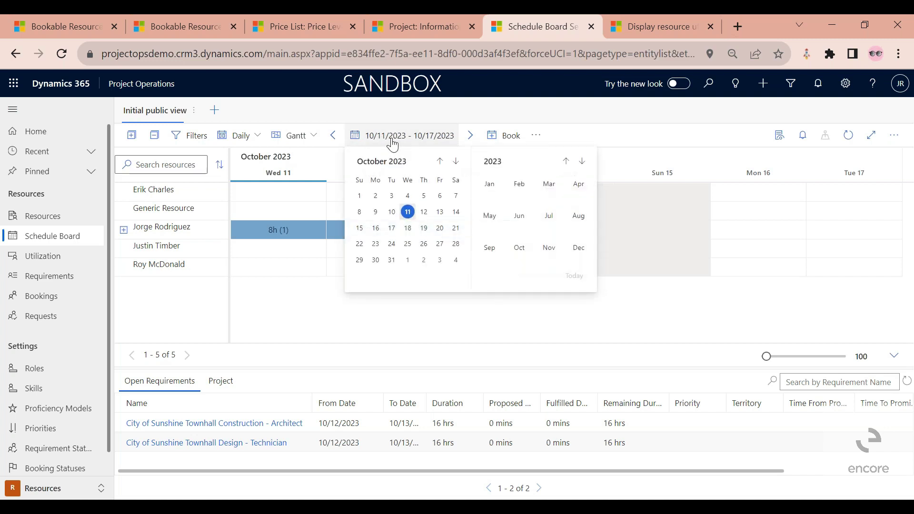
pyautogui.click(375, 212)
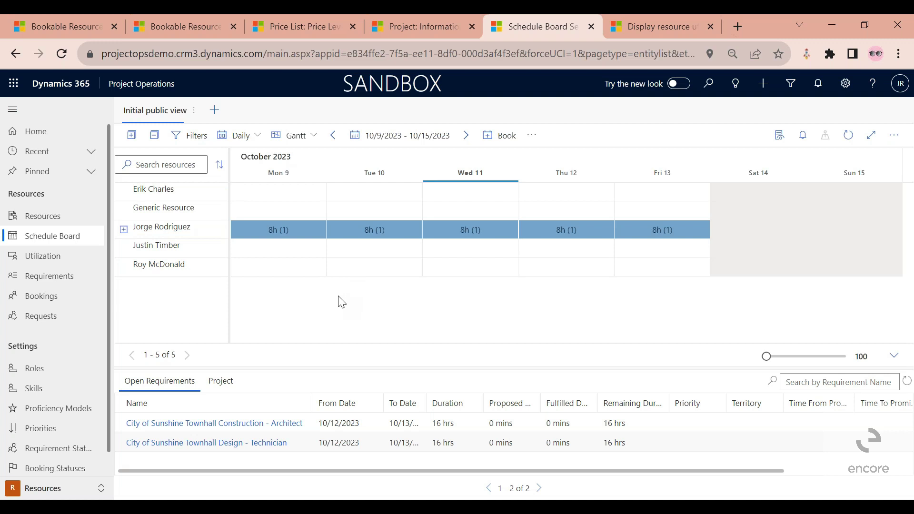
pyautogui.click(123, 229)
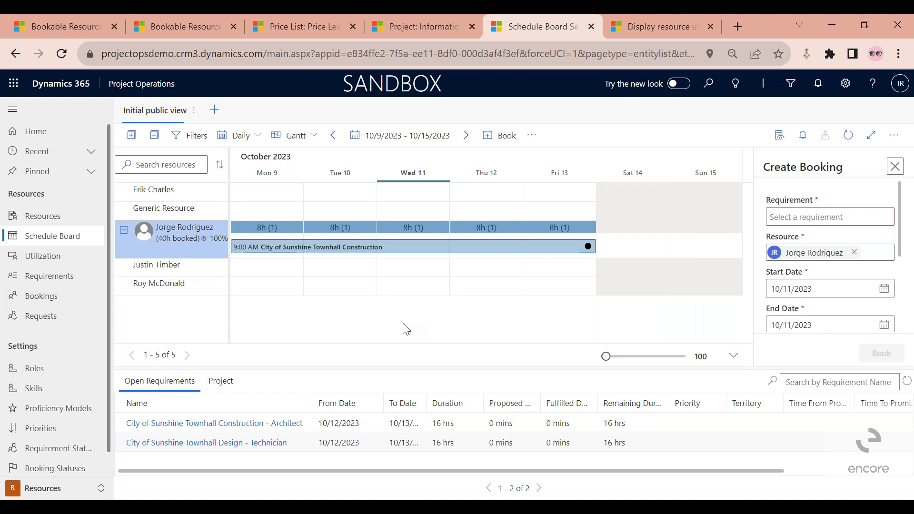
pyautogui.click(250, 138)
pyautogui.click(244, 197)
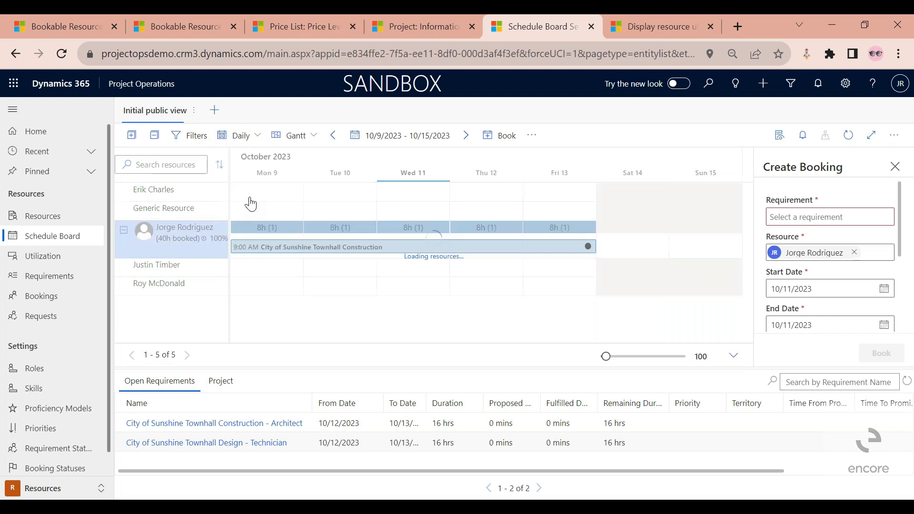
pyautogui.click(257, 140)
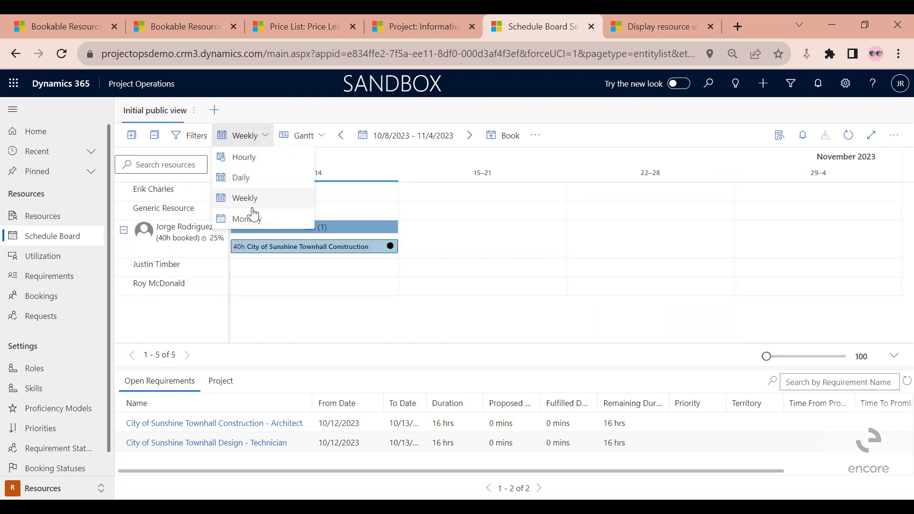
pyautogui.click(250, 218)
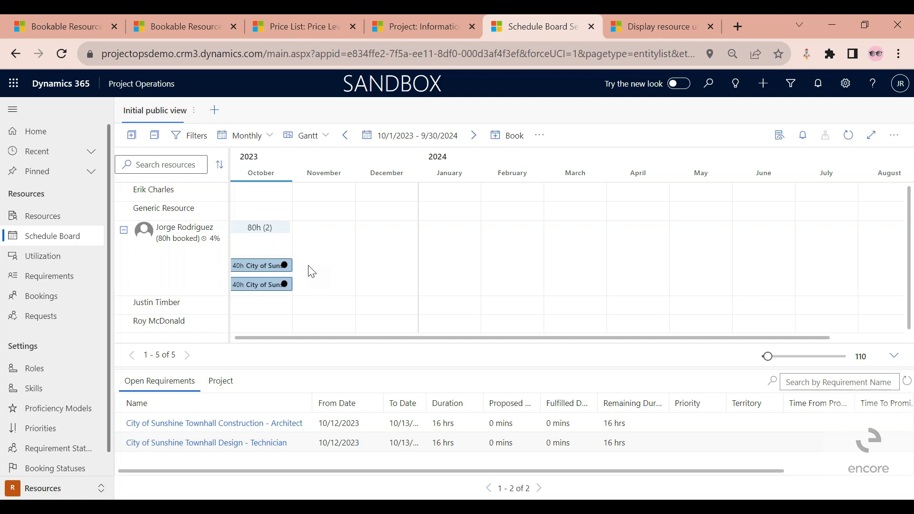
# Return the board to the Daily view starting Monday 9 October.
pyautogui.click(270, 137)
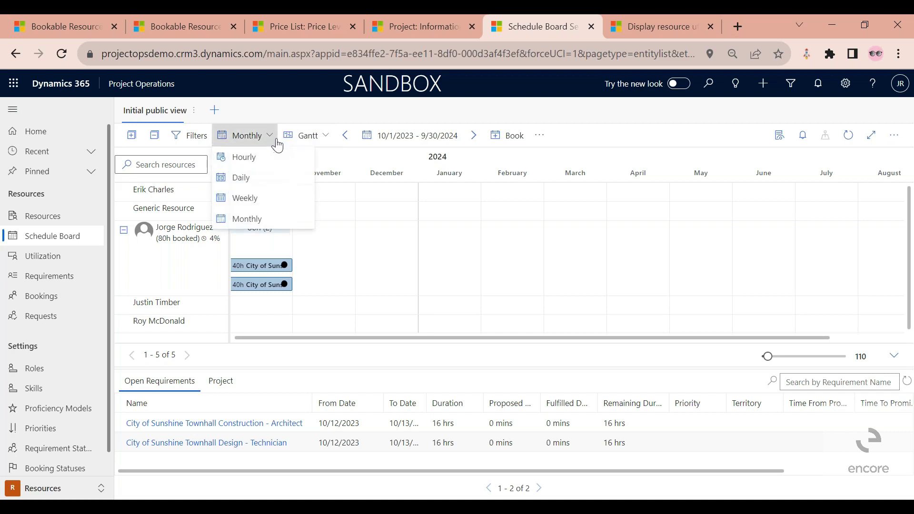
pyautogui.click(248, 186)
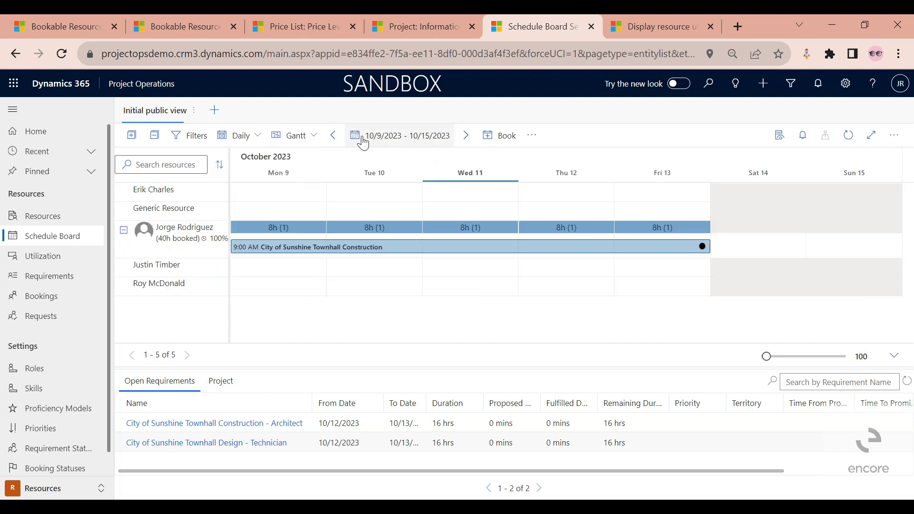
pyautogui.click(373, 136)
pyautogui.click(376, 209)
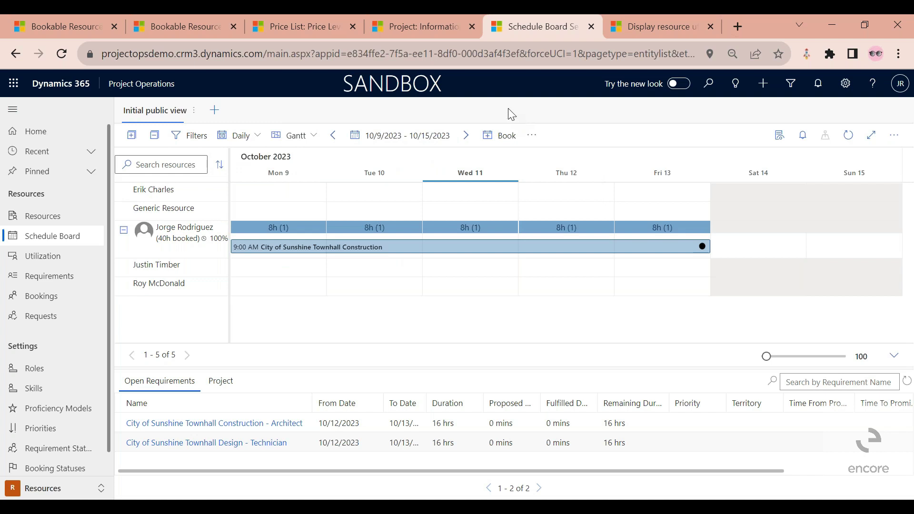
pyautogui.click(396, 26)
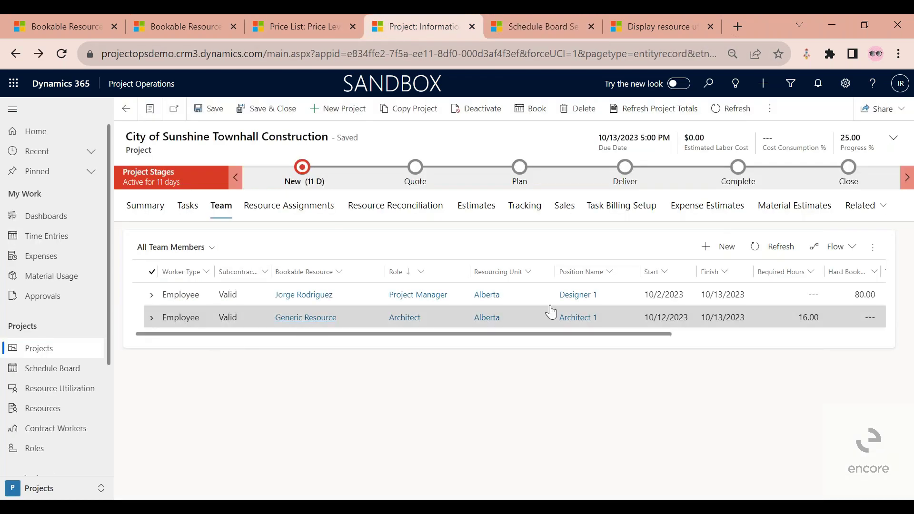
pyautogui.click(543, 33)
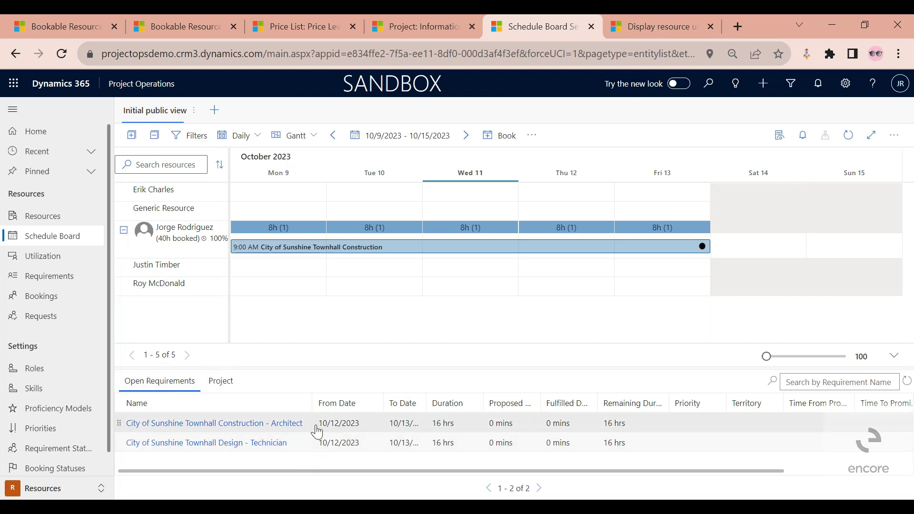
# Find availability for the Architect requirement and show the results as a Gantt timeline.
pyautogui.click(346, 429)
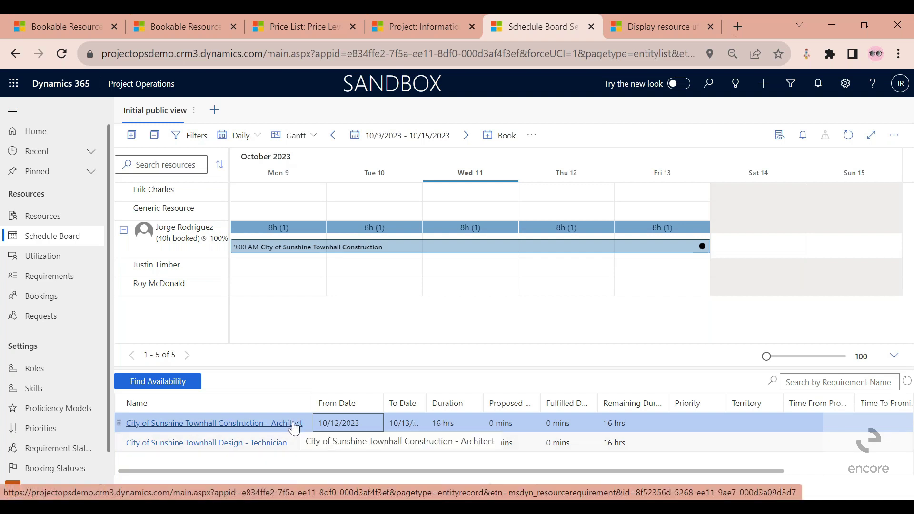
pyautogui.click(193, 381)
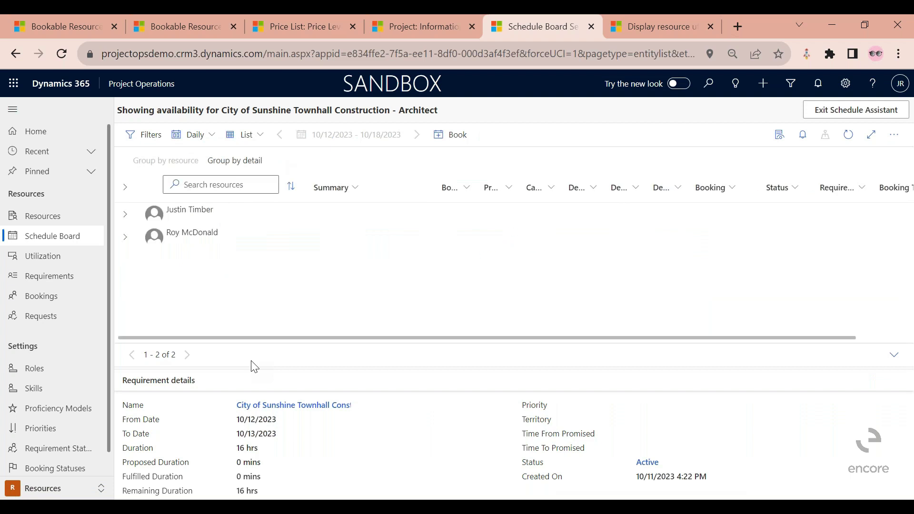
pyautogui.click(247, 135)
pyautogui.click(270, 179)
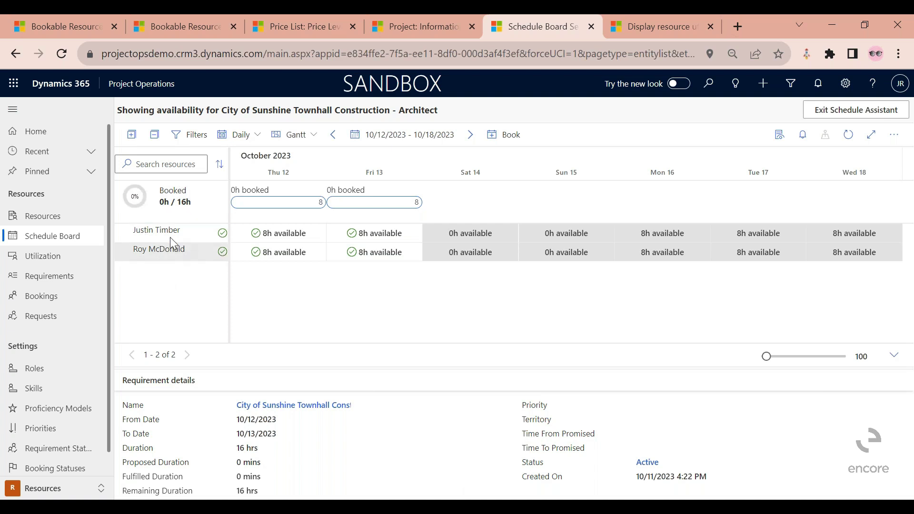
pyautogui.click(75, 26)
pyautogui.click(125, 109)
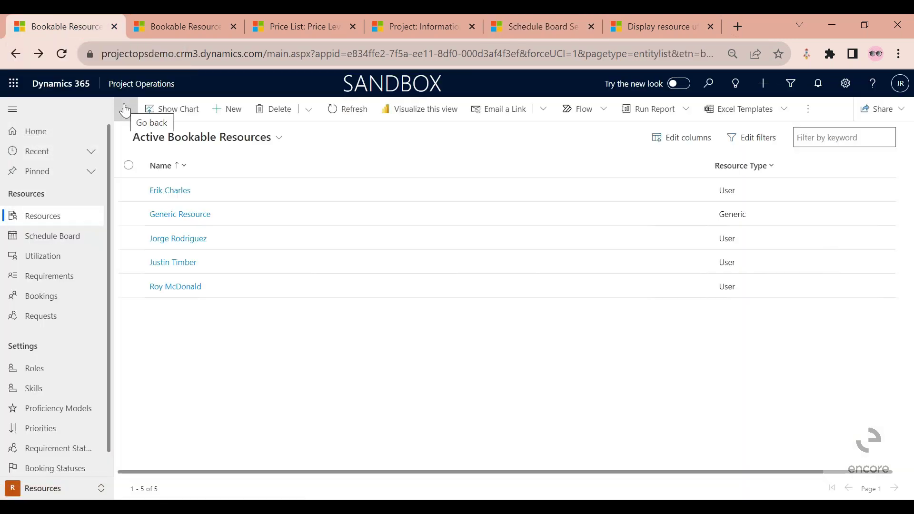
pyautogui.doubleClick(238, 263)
pyautogui.click(210, 182)
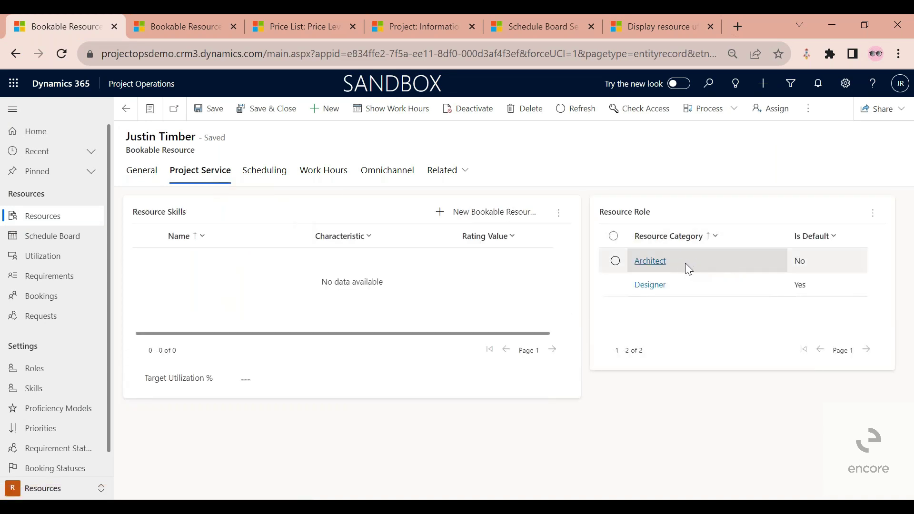
pyautogui.click(127, 110)
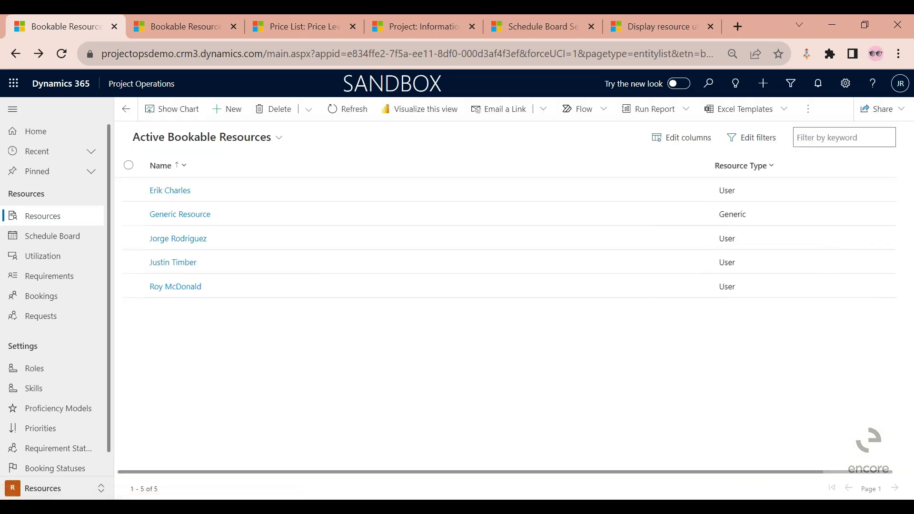
pyautogui.doubleClick(228, 281)
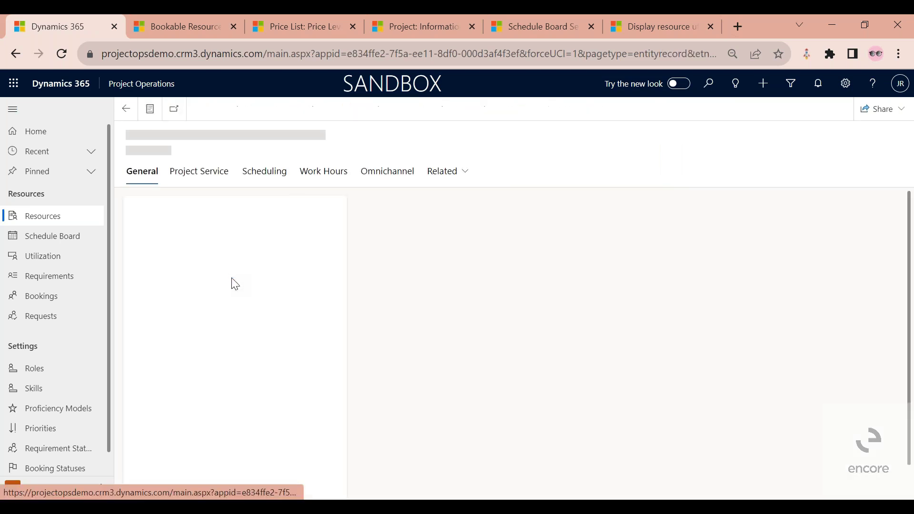
pyautogui.click(200, 172)
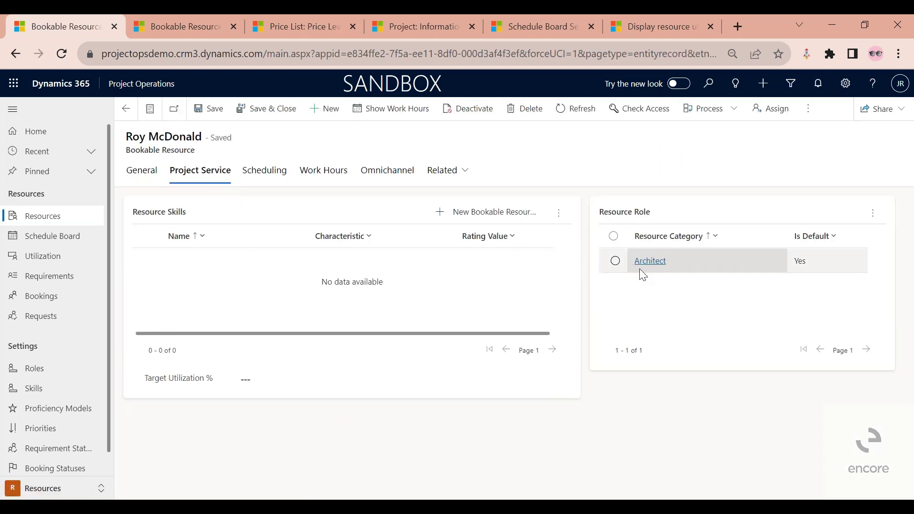
pyautogui.click(128, 111)
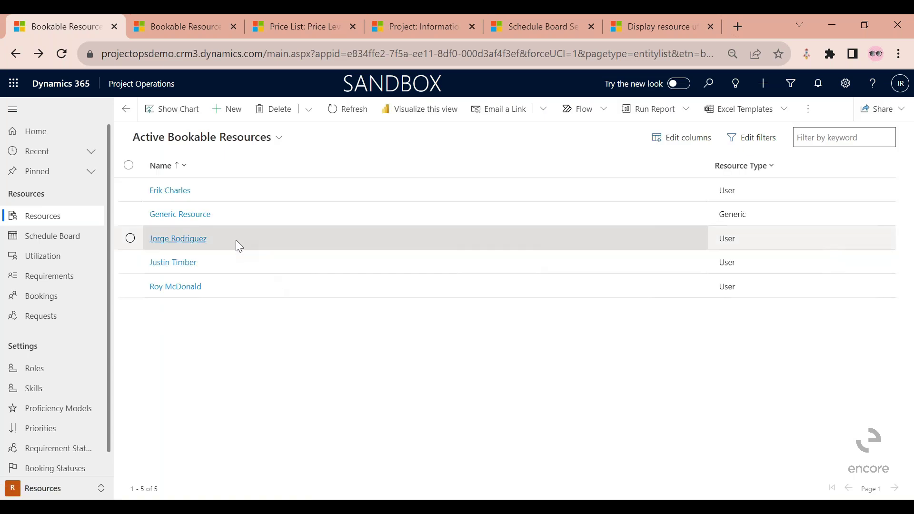
pyautogui.doubleClick(236, 240)
pyautogui.click(214, 182)
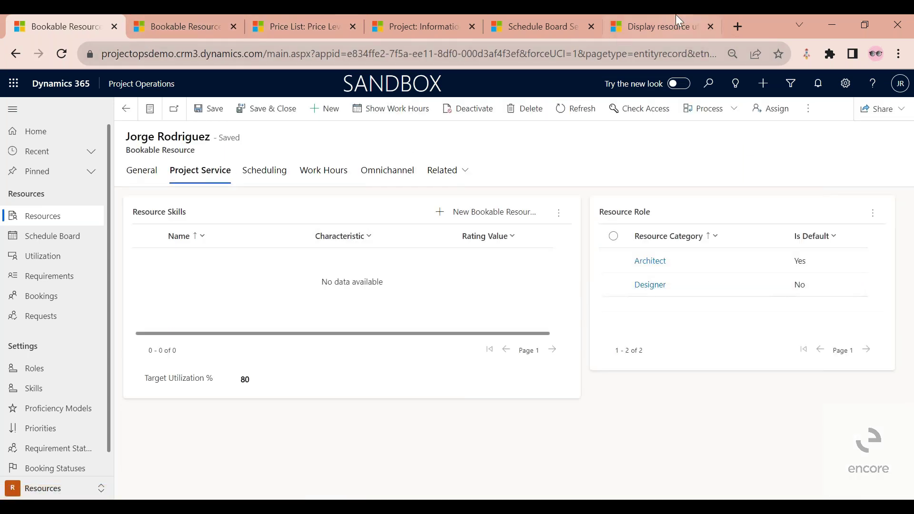
pyautogui.click(663, 16)
pyautogui.click(529, 15)
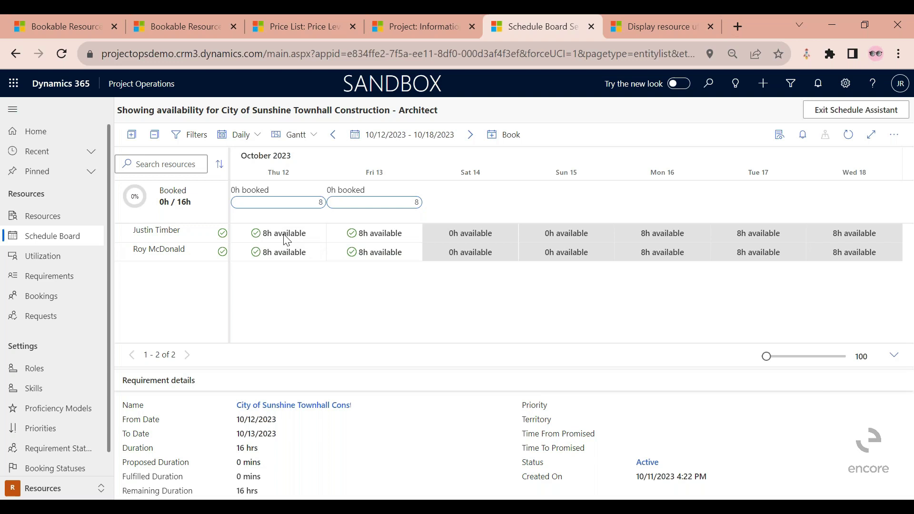
# Book Justin Timber on 12–13 October with Hard status and Full Requirement booking method.
pyautogui.moveTo(286, 240); pyautogui.dragTo(343, 234)
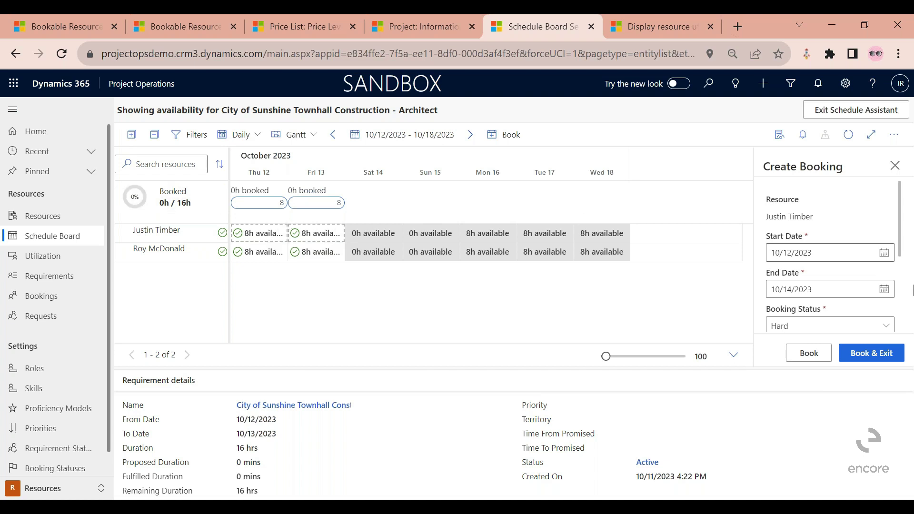
pyautogui.scroll(-2, 864, 210)
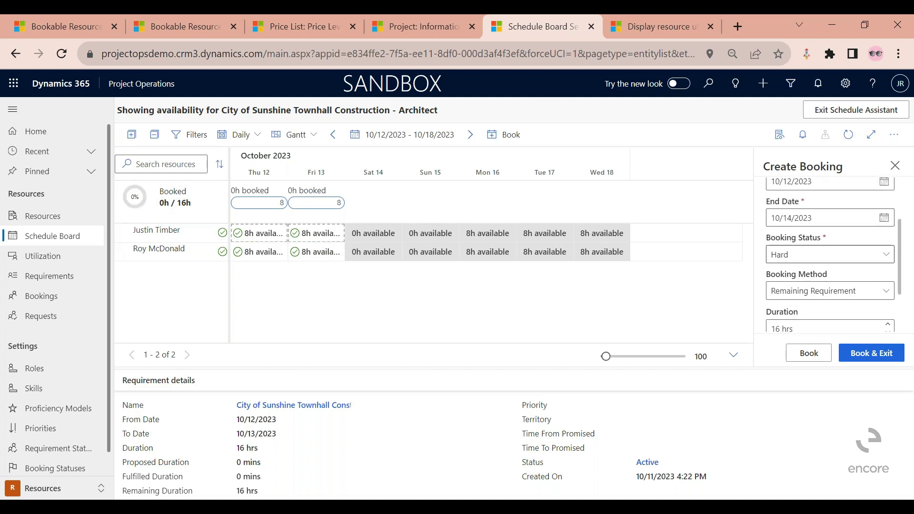
pyautogui.click(826, 257)
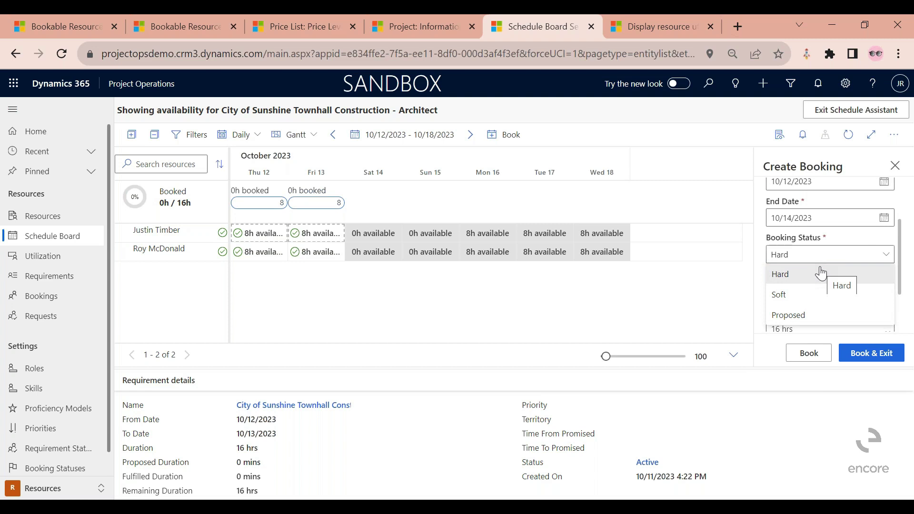
pyautogui.click(719, 309)
pyautogui.click(779, 255)
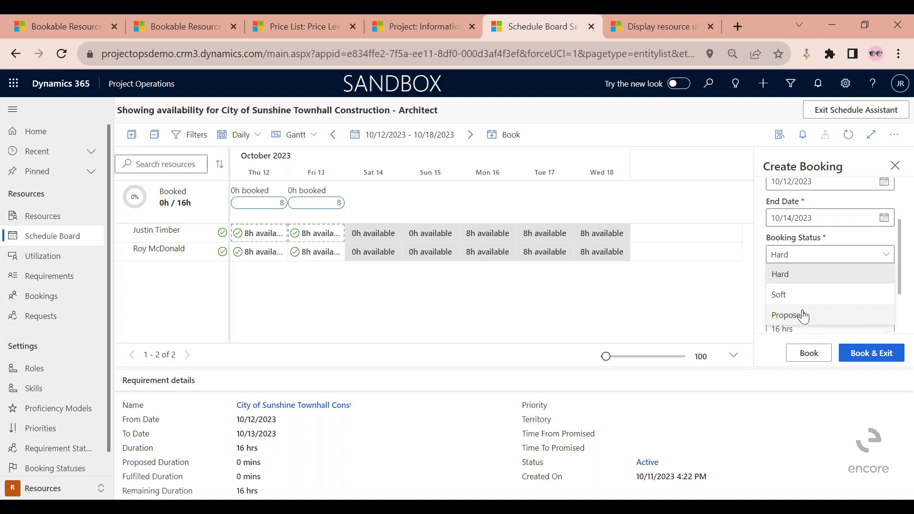
pyautogui.click(739, 282)
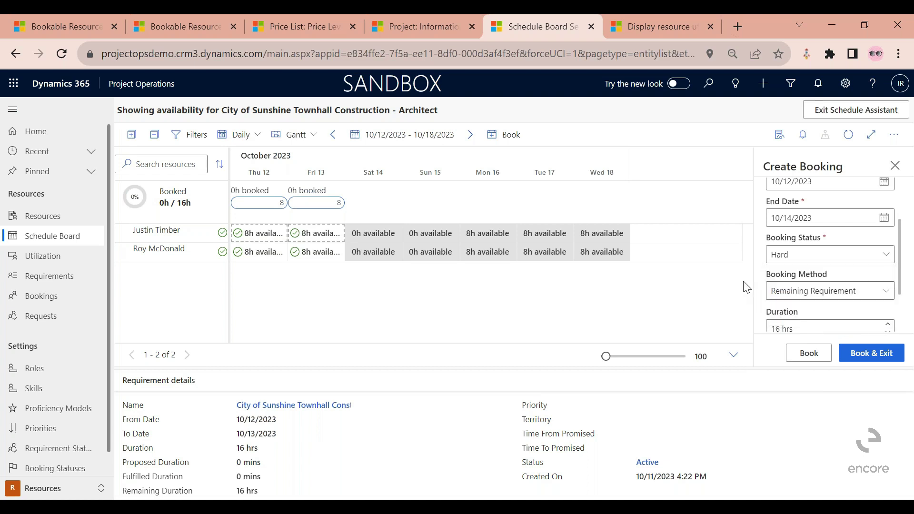
pyautogui.scroll(-2, 828, 276)
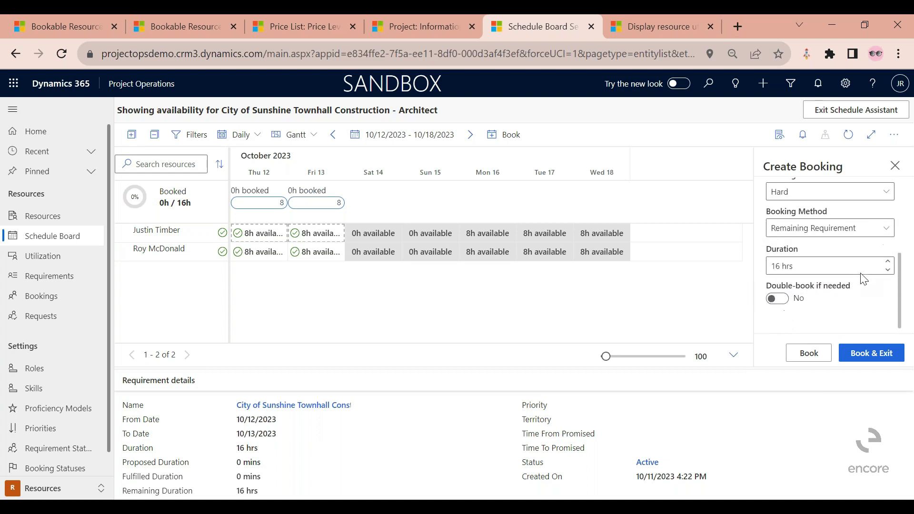
pyautogui.click(861, 234)
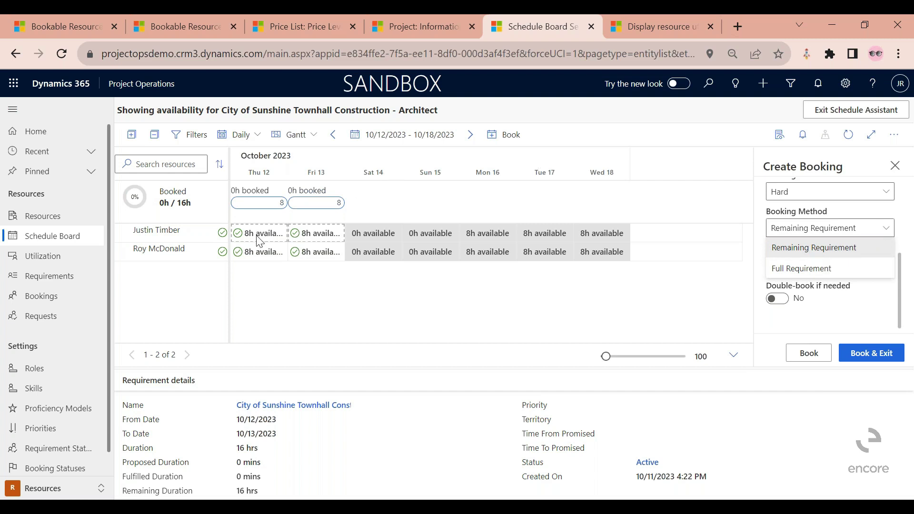
pyautogui.click(808, 269)
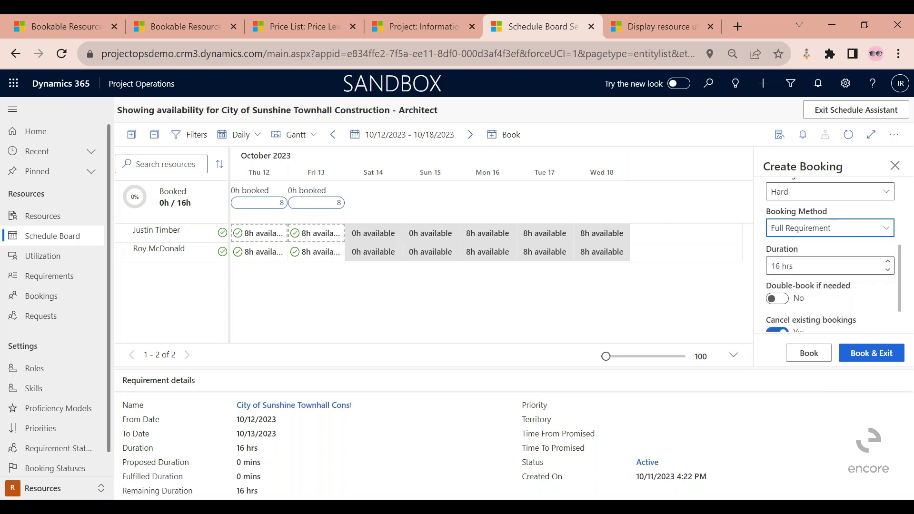
pyautogui.scroll(-1, 845, 301)
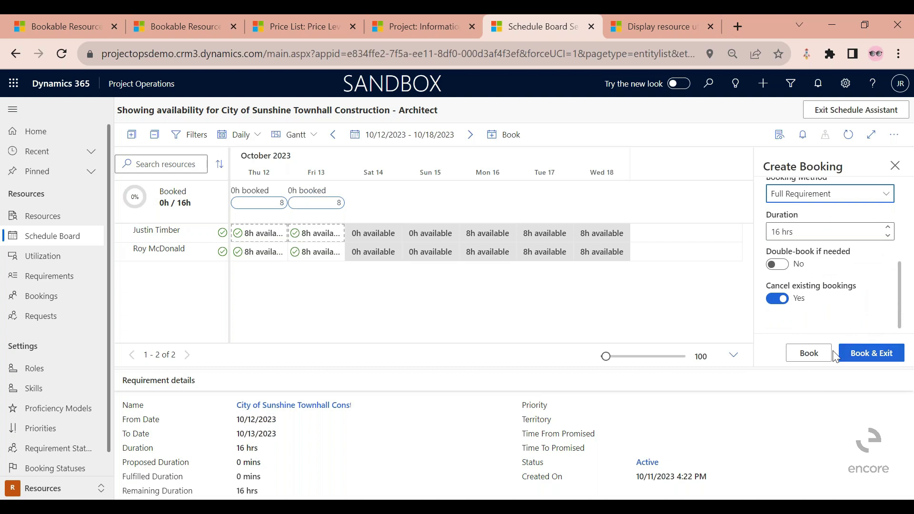
pyautogui.click(808, 353)
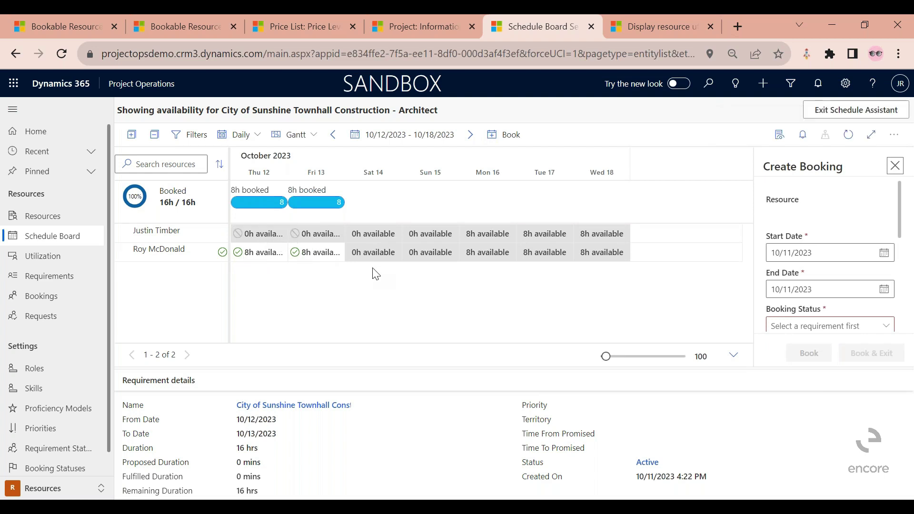
# Exit the schedule assistant and set the board's week to start on 9 October.
pyautogui.click(872, 116)
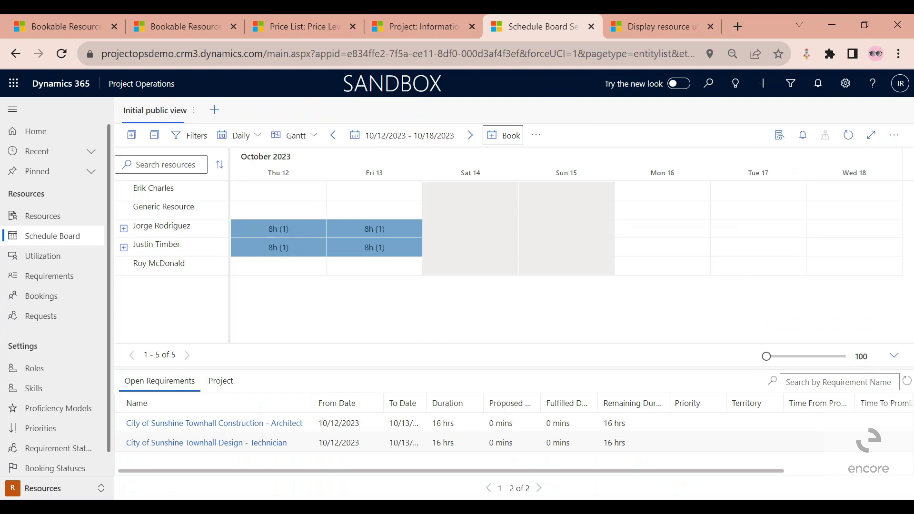
pyautogui.click(383, 135)
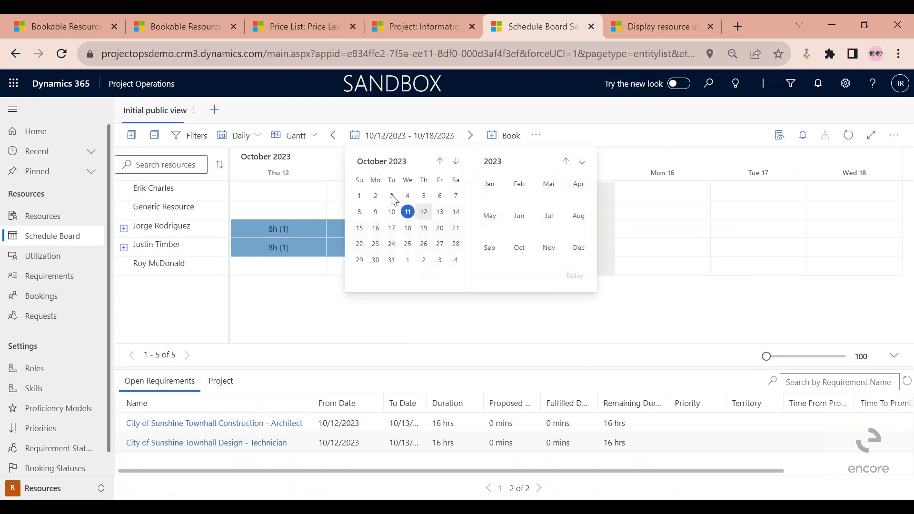
pyautogui.click(376, 212)
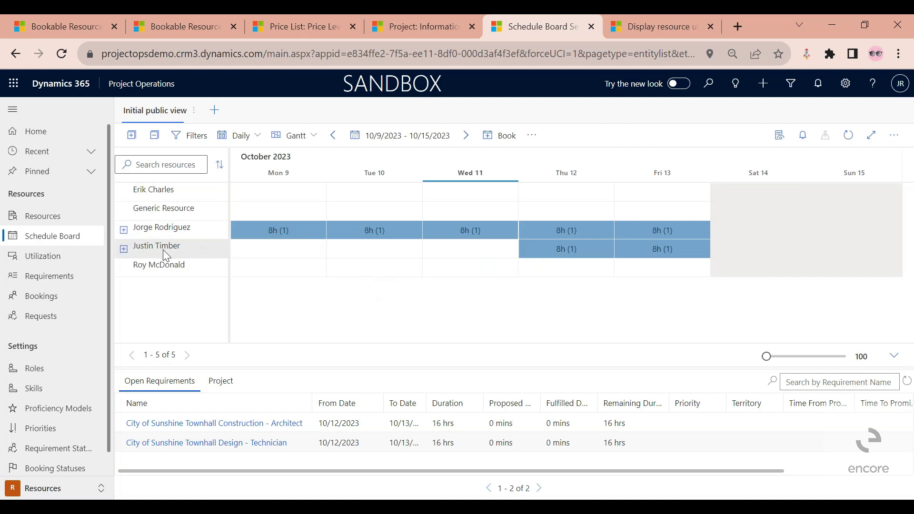
pyautogui.click(124, 230)
pyautogui.click(123, 267)
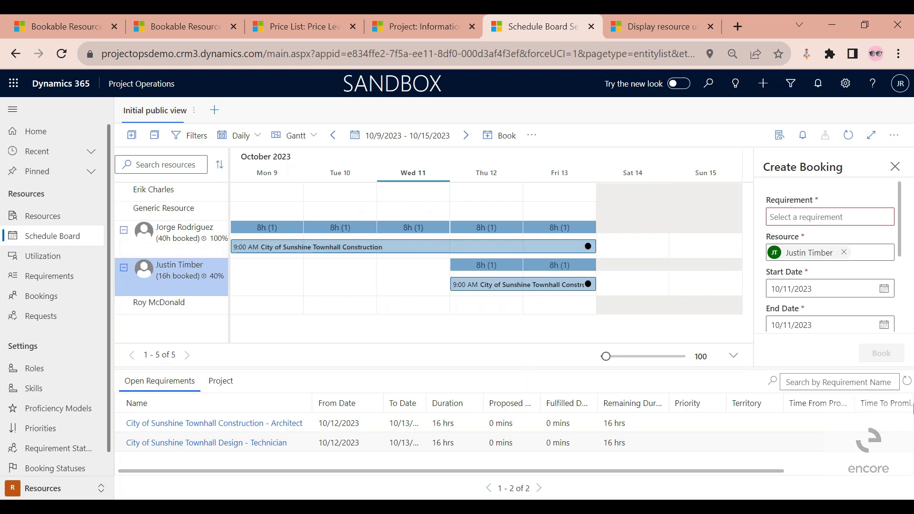
pyautogui.click(906, 383)
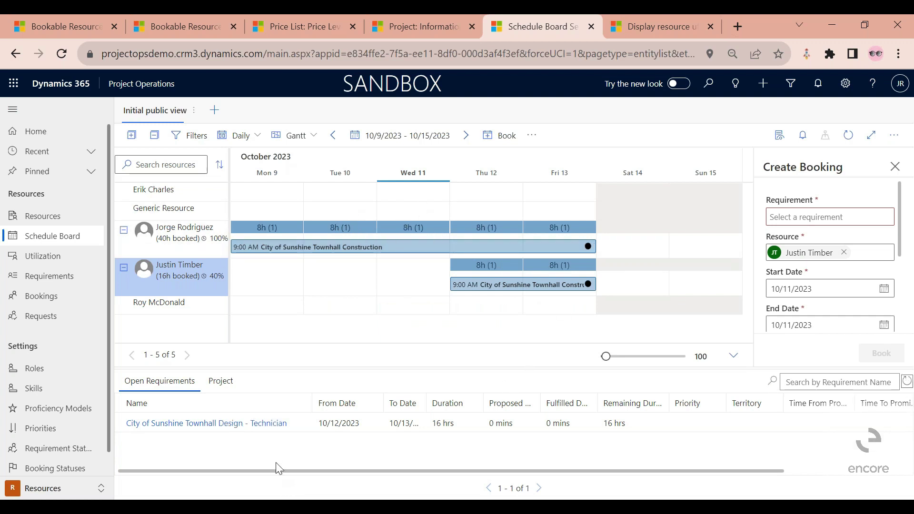
pyautogui.click(293, 423)
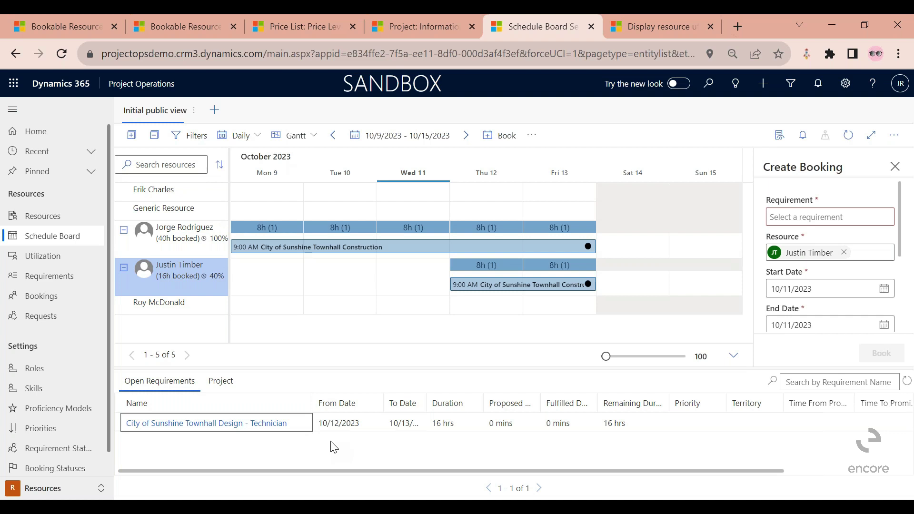
# Return to the City of Sunshine Townhall Construction project and view its task list.
pyautogui.click(397, 23)
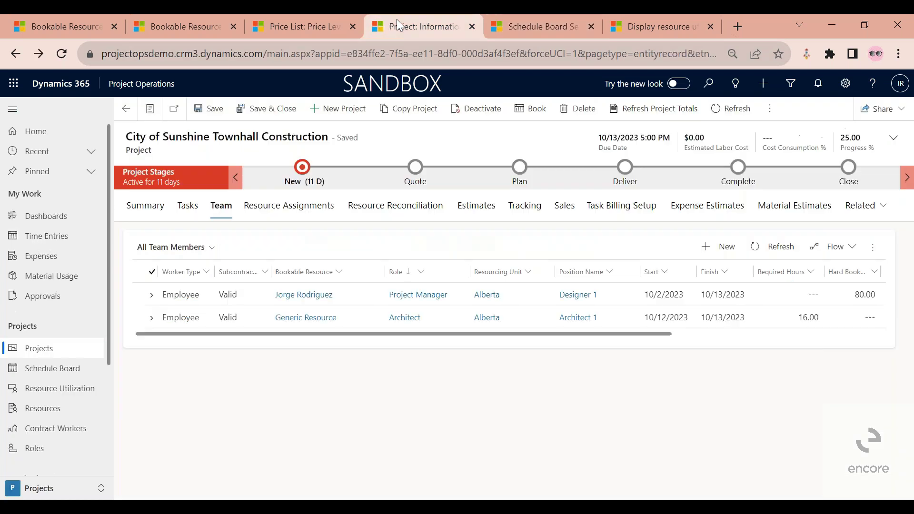
pyautogui.click(188, 206)
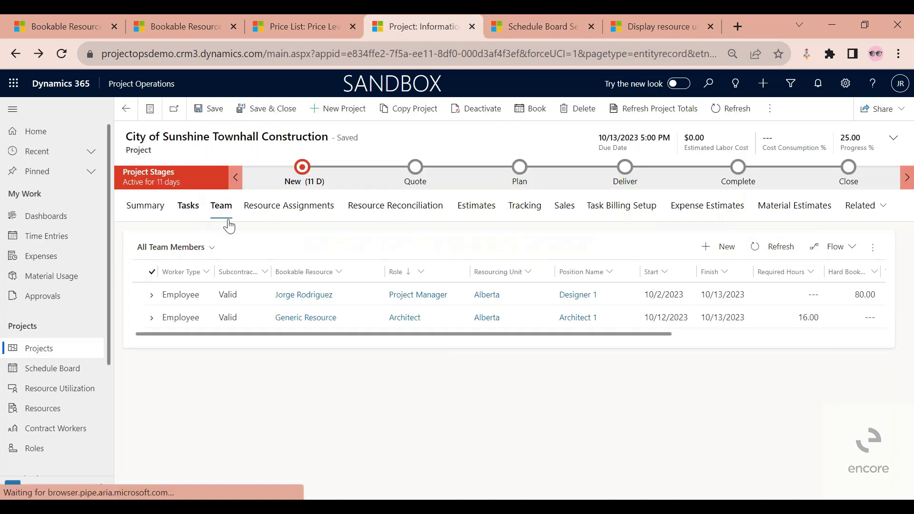